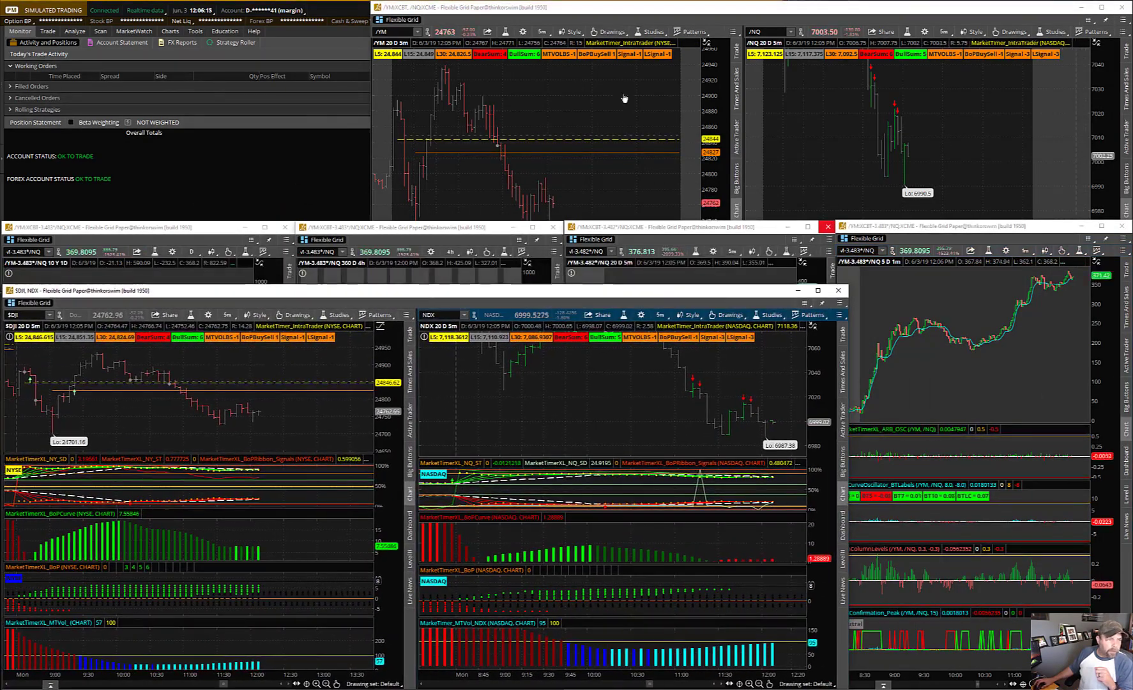
Step: Raise the /YM:XCBT, /NQ:XCME futures grid above the index charts
click(759, 285)
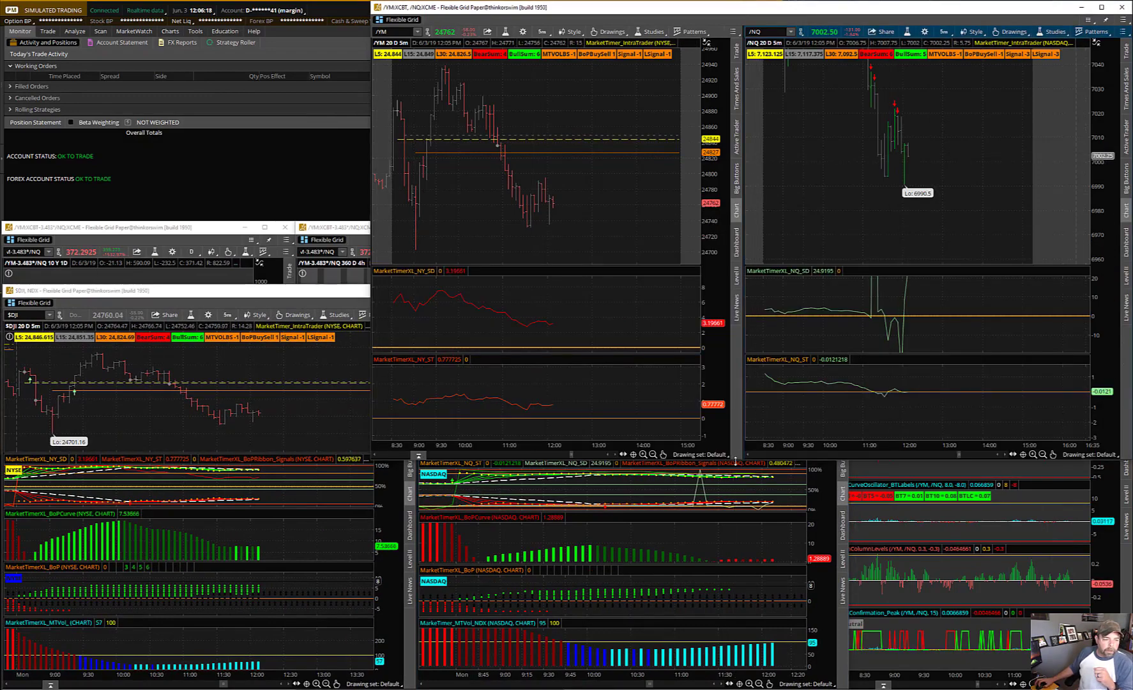
Step: Shorten the futures grid slightly, raise the index grid, then bring the futures grid back in front
mouse_move(735, 461)
mouse_down()
mouse_move(735, 432)
mouse_move(734, 448)
mouse_up()
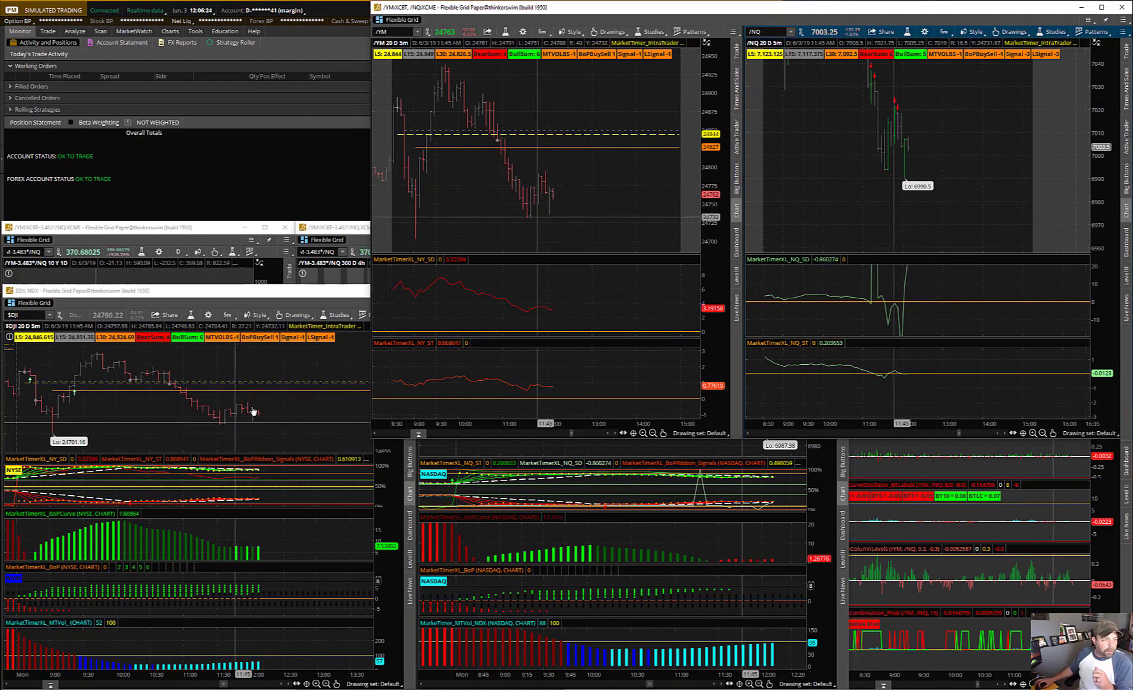
click(575, 447)
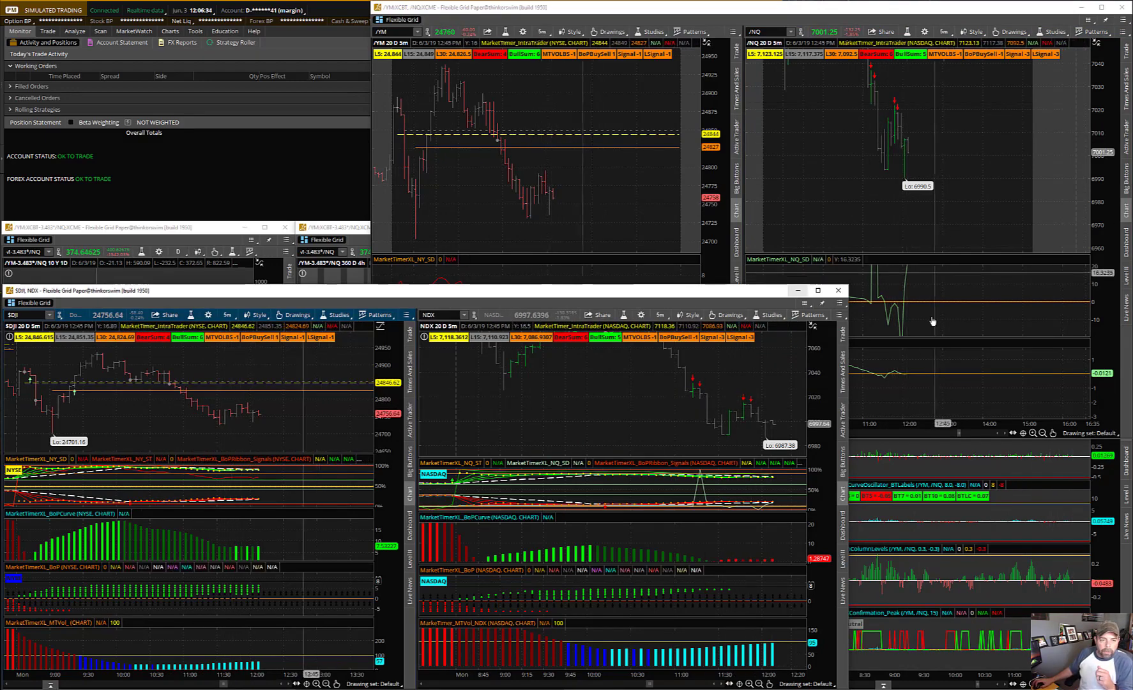
click(930, 384)
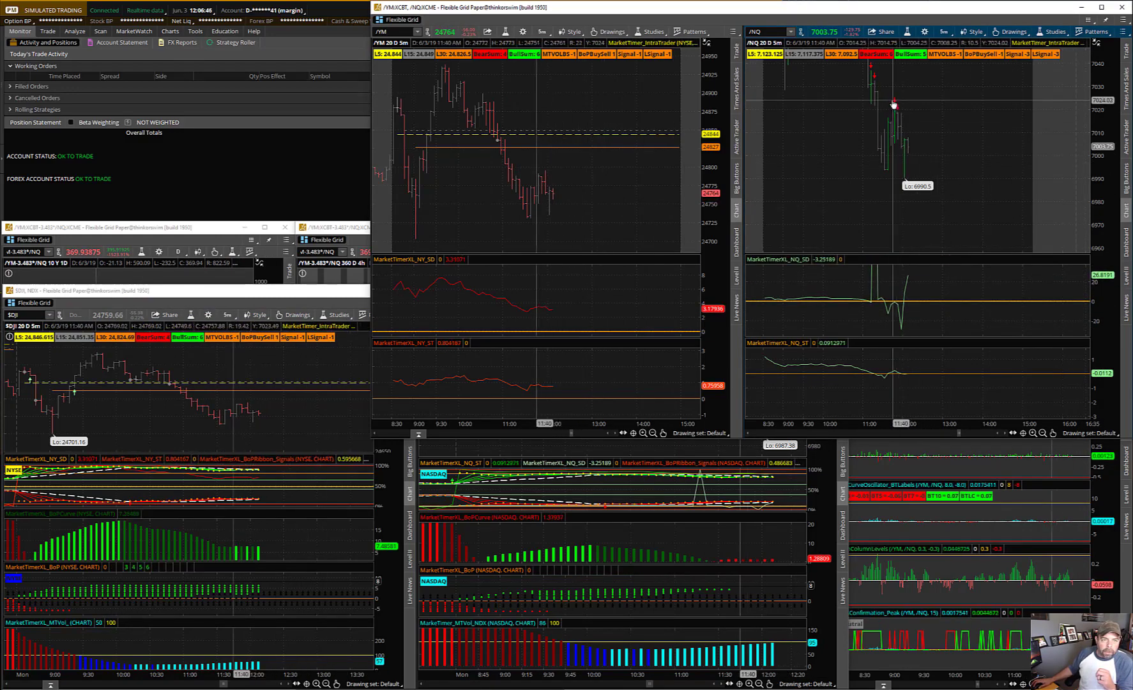
scroll(940, 138, up, 2)
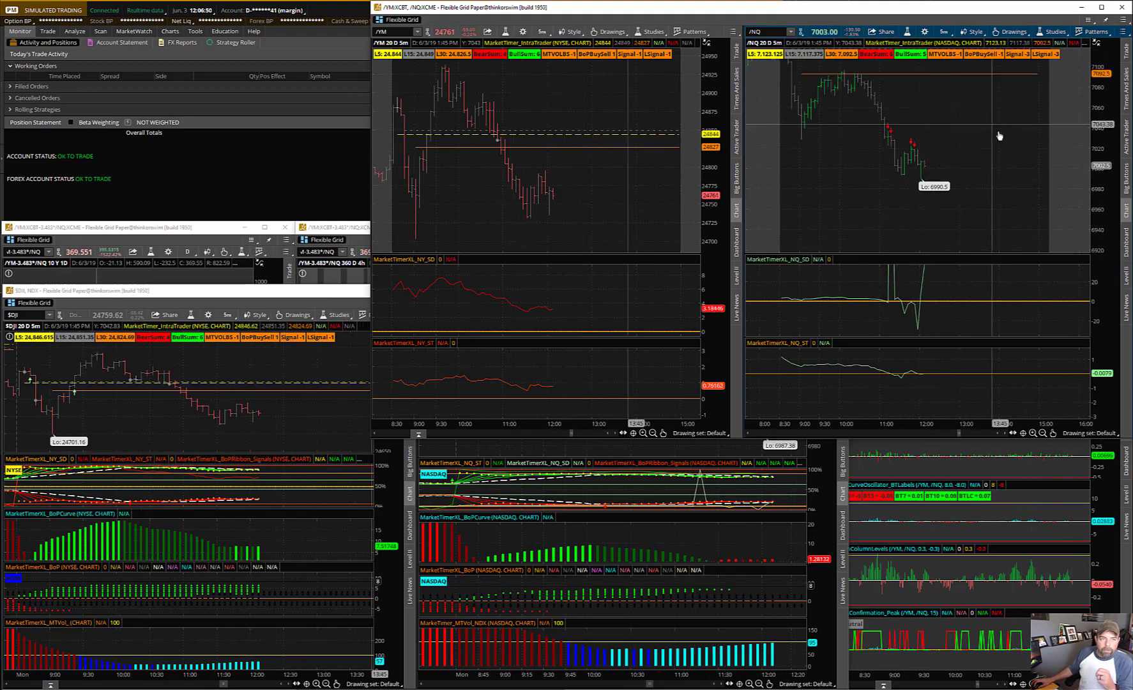
scroll(1047, 181, up, 3)
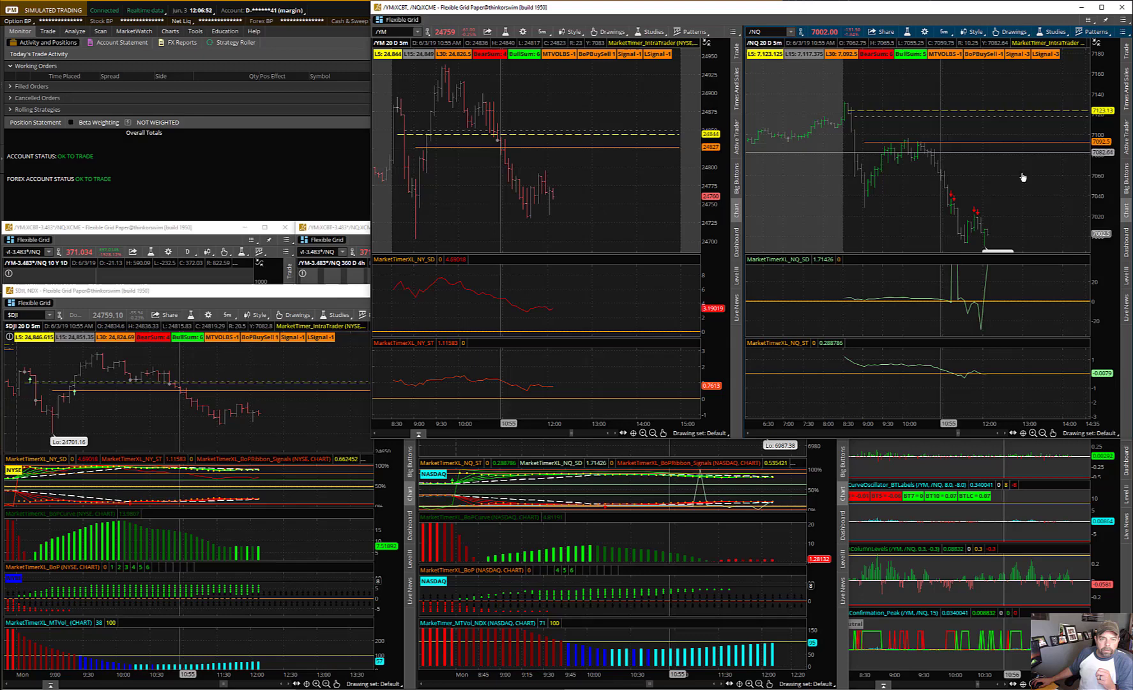
scroll(1102, 180, down, 1)
Step: Rescale and pan the /NQ chart, then raise the $DJI/NDX grid and 5 D 1m spread chart
drag(1106, 145, 1105, 176)
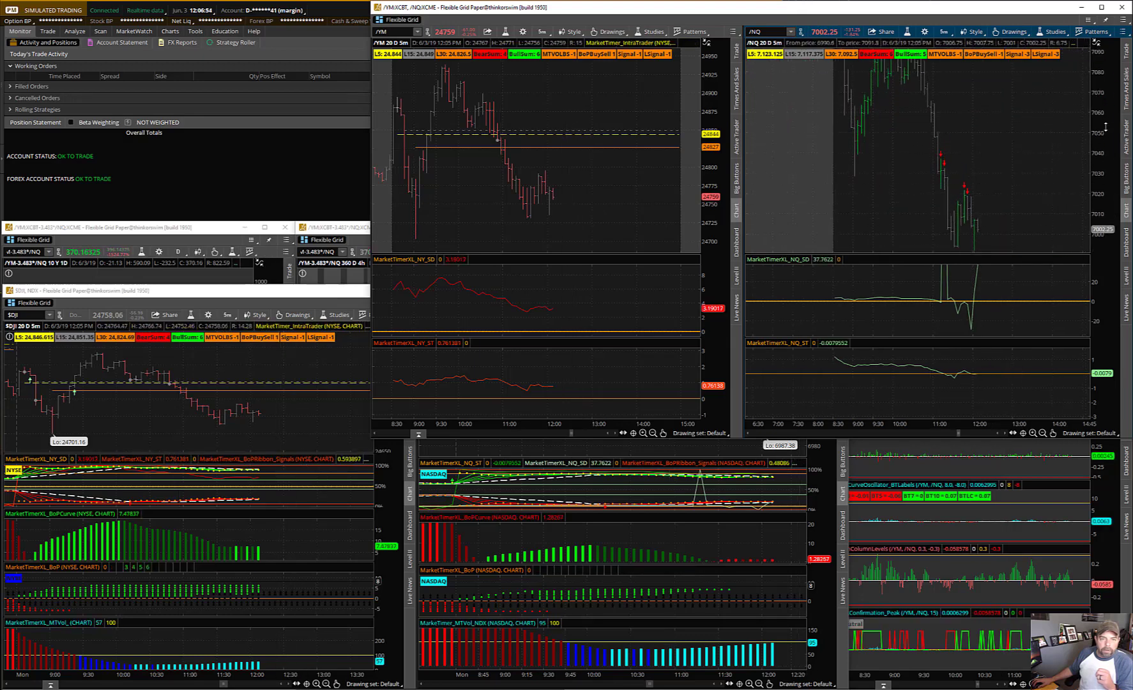
drag(935, 180, 1001, 129)
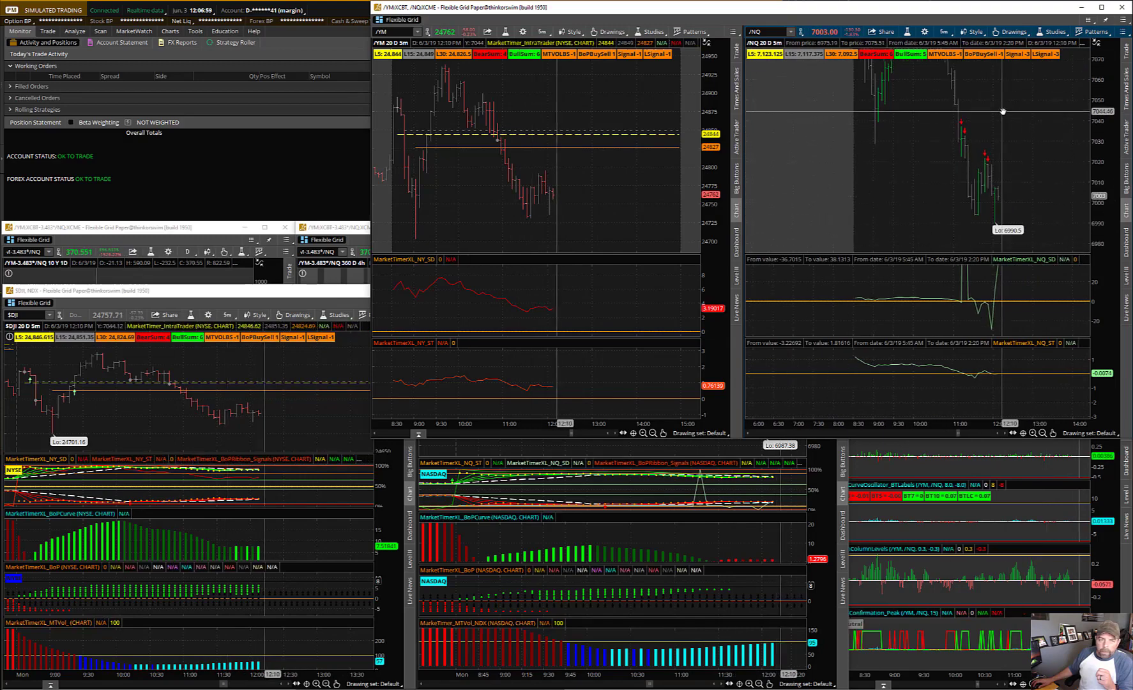
drag(1000, 129, 973, 147)
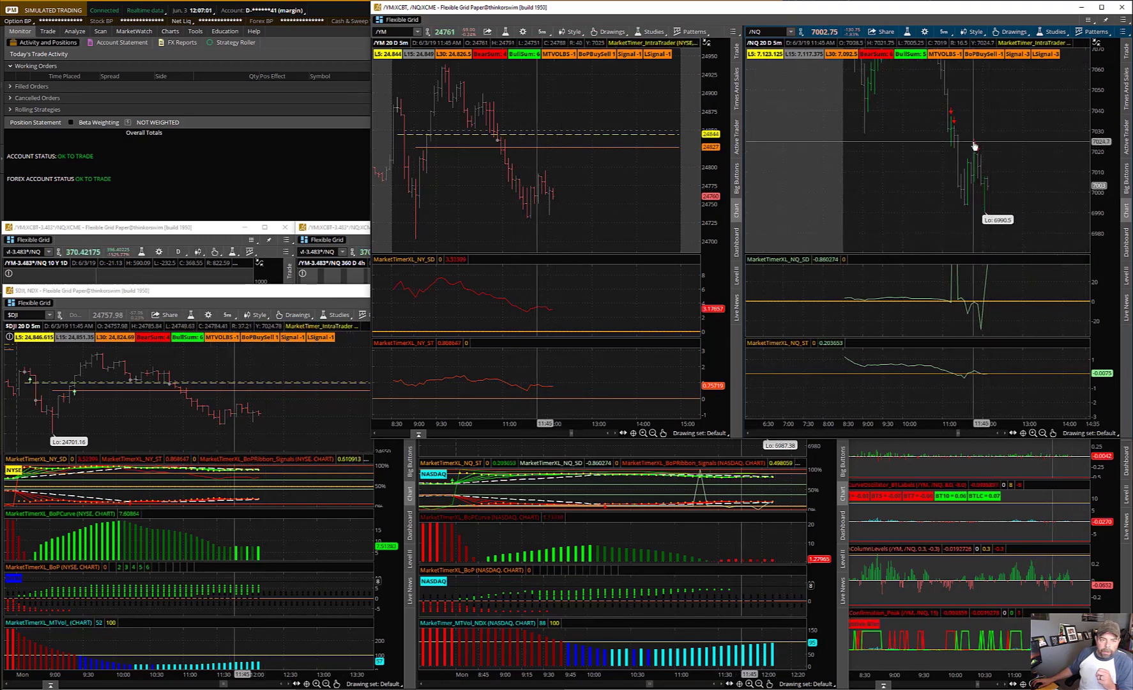
click(740, 536)
click(944, 511)
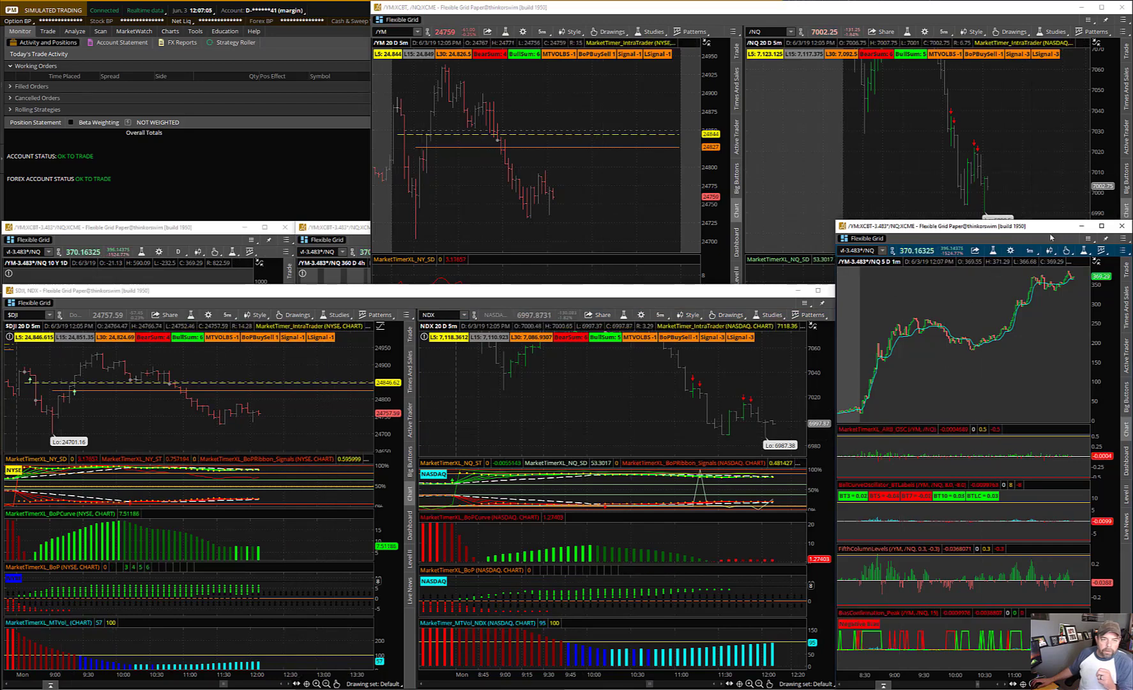
Step: Raise the /YM, /NQ futures grid, then the $DJI, NDX index grid
click(1037, 188)
click(733, 511)
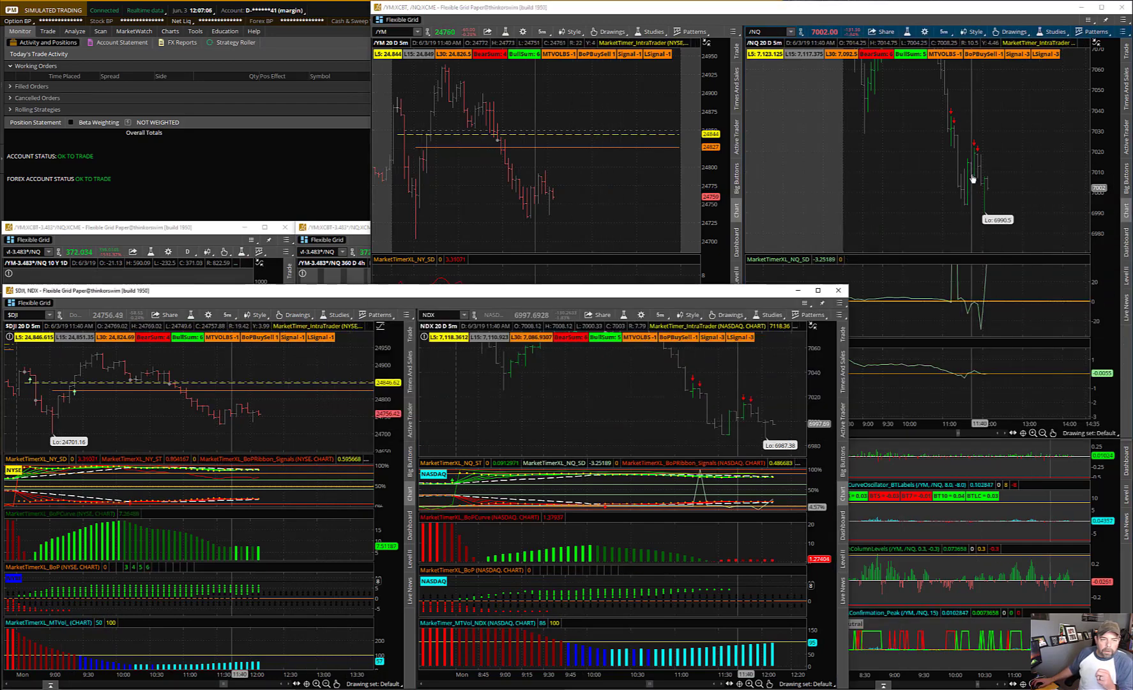